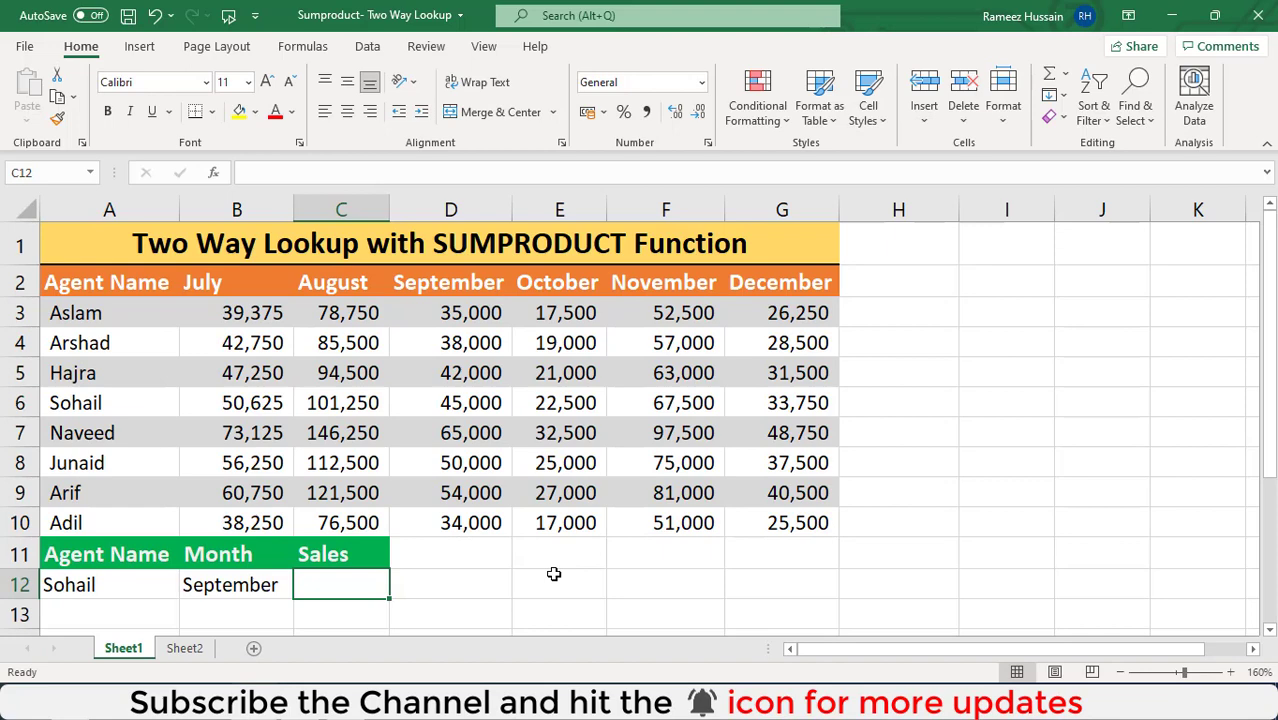
Begin C12 with =SUMPRODUCT((A2:A10=A12)*( to match agent names against the agent in A12
{"action": "type", "text": "=su"}
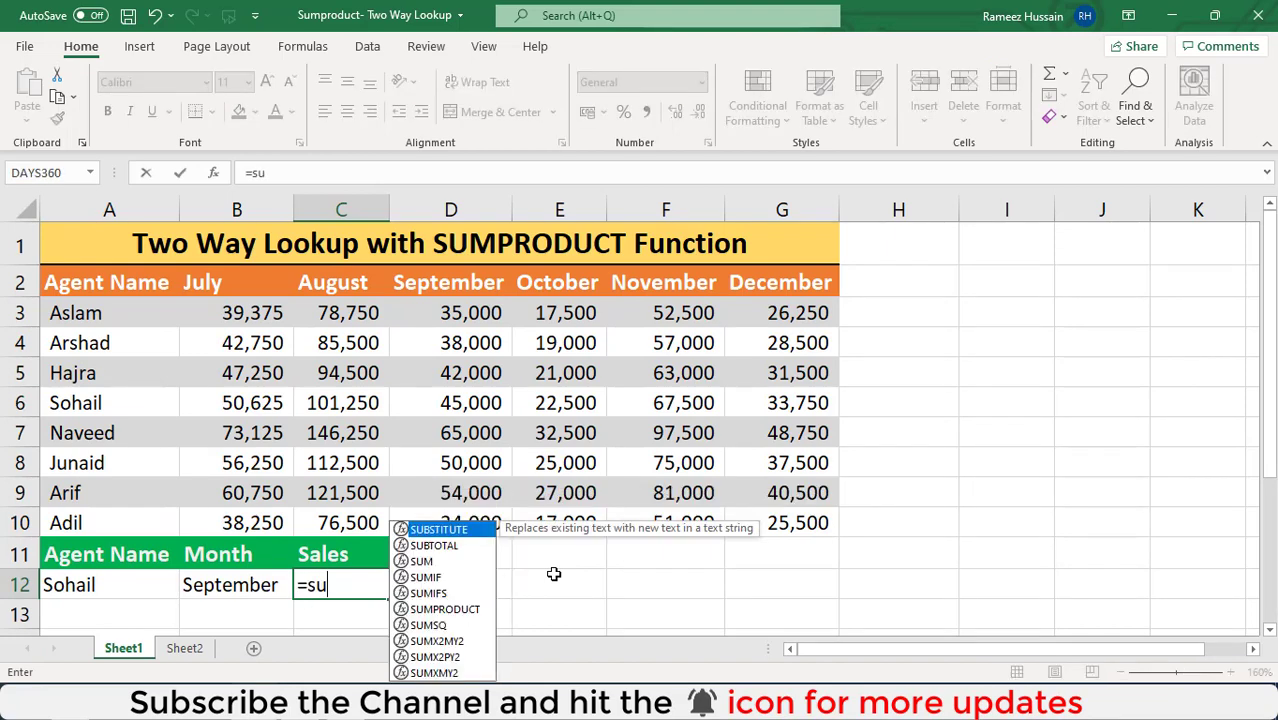
{"action": "type", "text": "mprod"}
{"action": "key", "text": "Tab"}
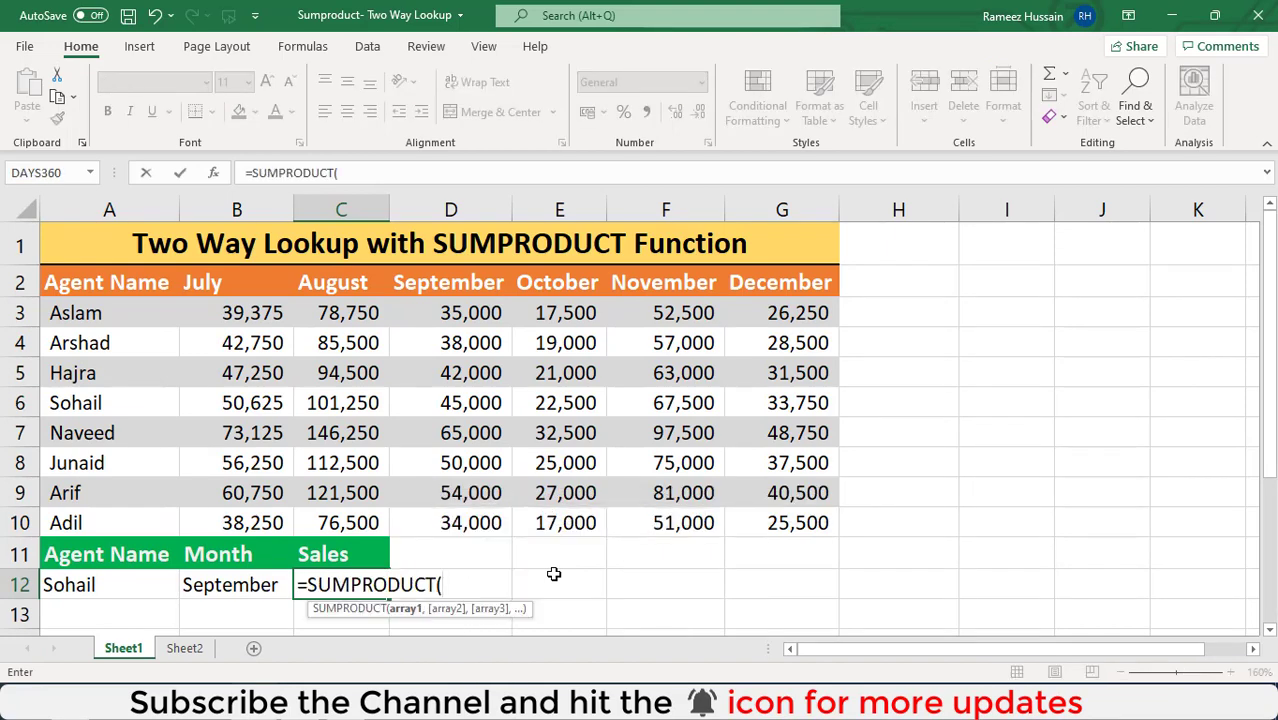
{"action": "type", "text": "("}
{"action": "left_click_drag", "start_coordinate": [129, 288], "coordinate": [117, 521]}
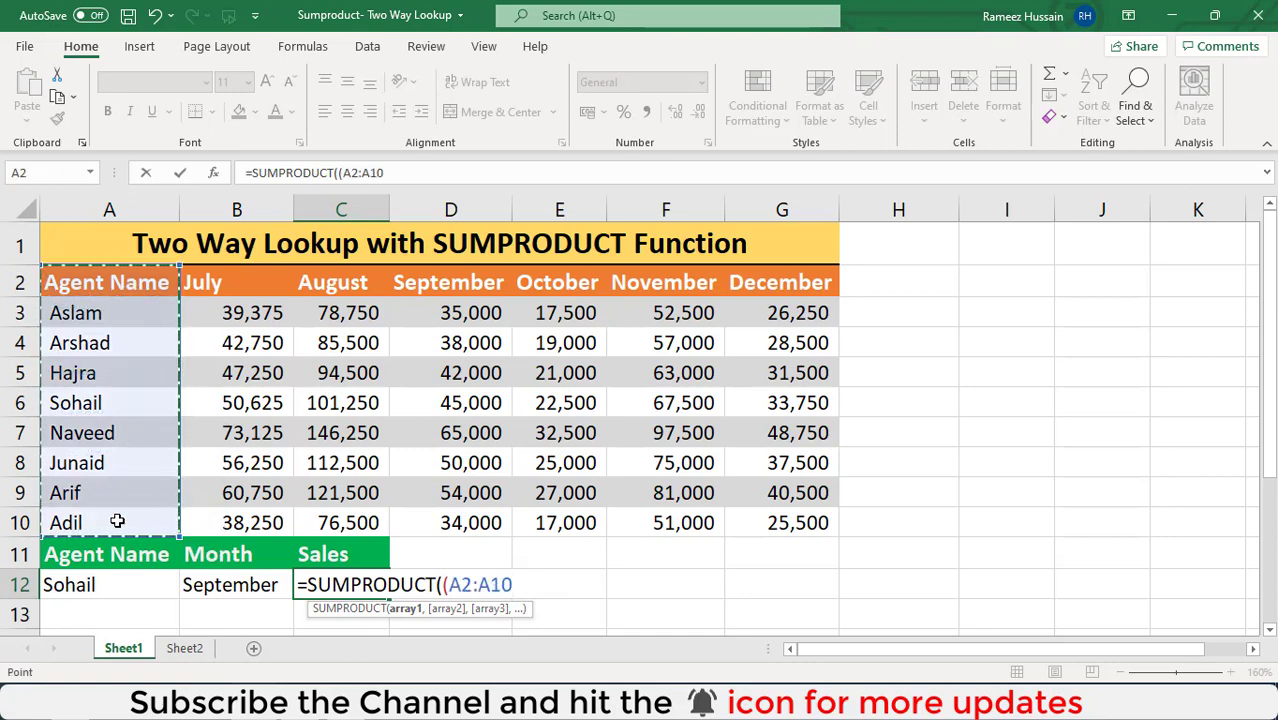
{"action": "type", "text": "="}
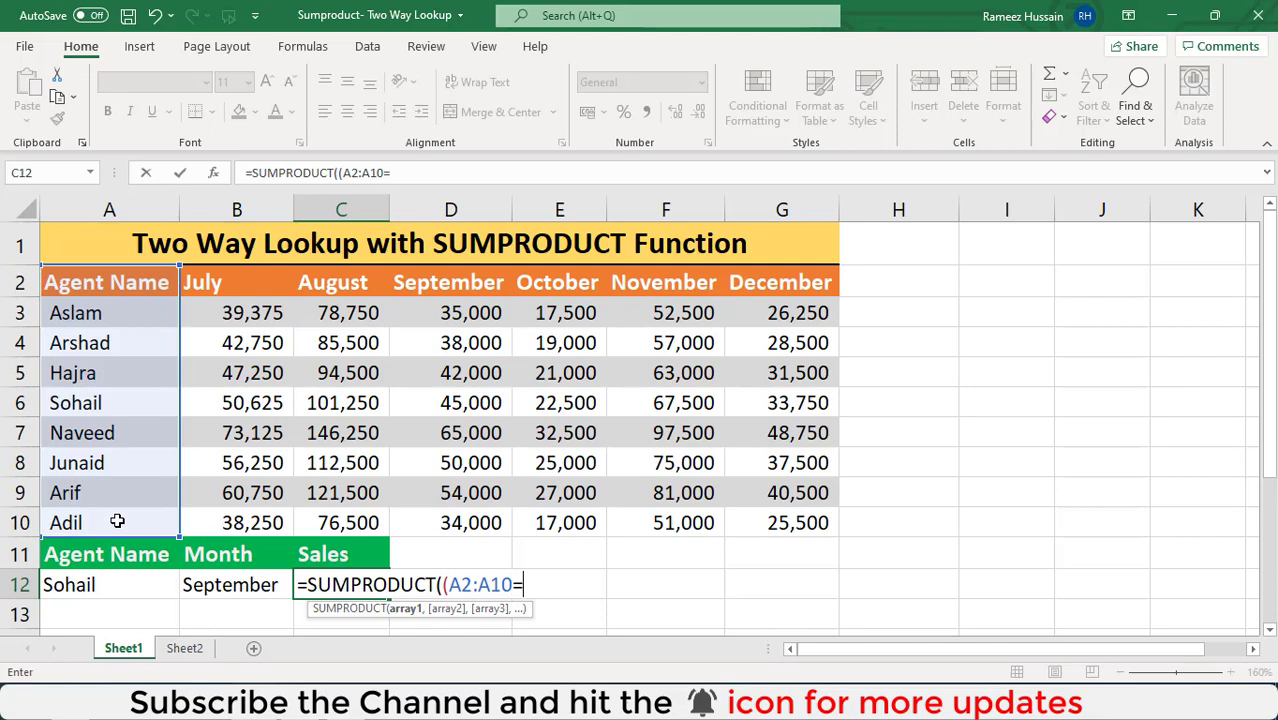
{"action": "left_click", "coordinate": [111, 589]}
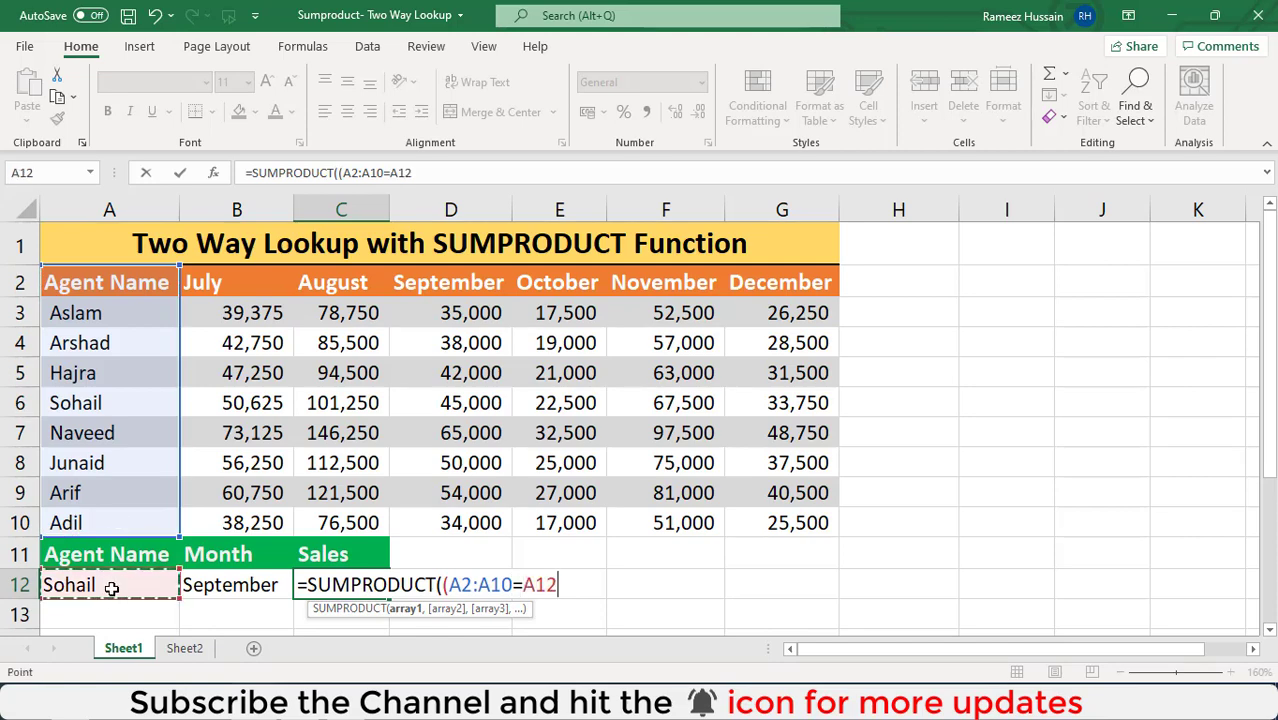
{"action": "type", "text": ")"}
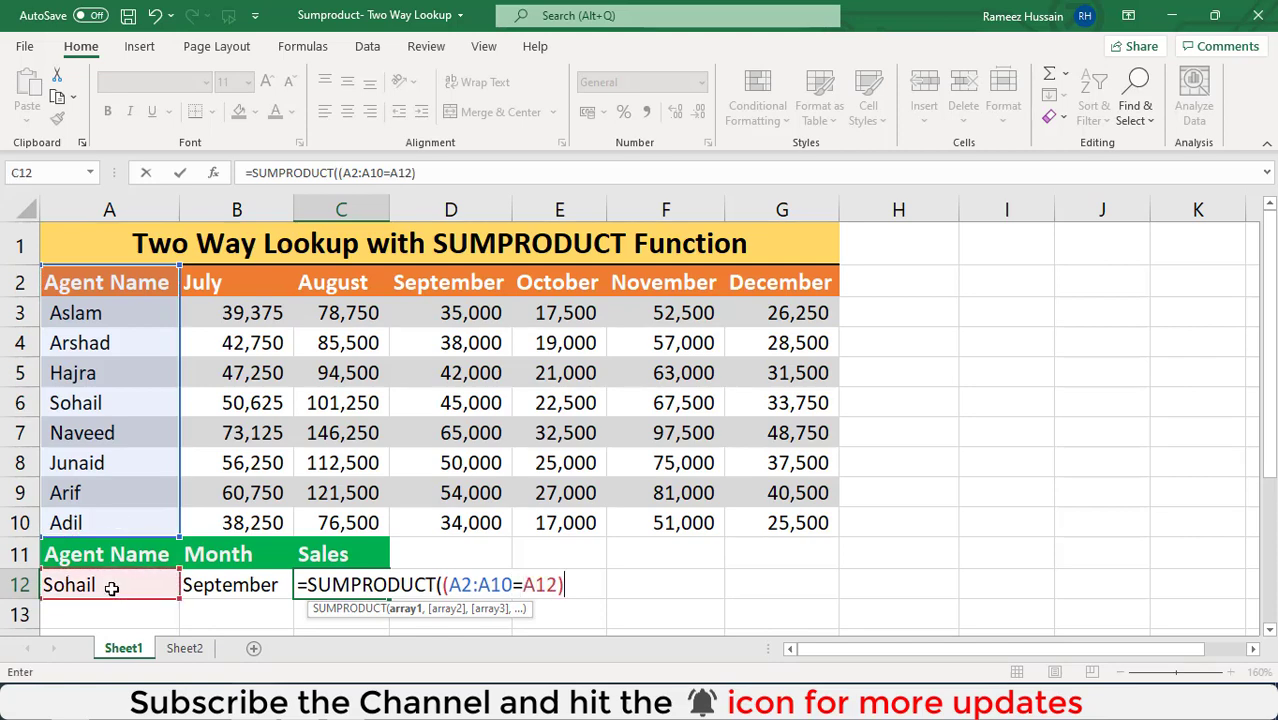
{"action": "type", "text": "*("}
Complete the formula as =SUMPRODUCT((A2:A10=A12)*(A2:G2=B12),A2:G10), matching months to B12
{"action": "left_click_drag", "start_coordinate": [124, 290], "coordinate": [730, 282]}
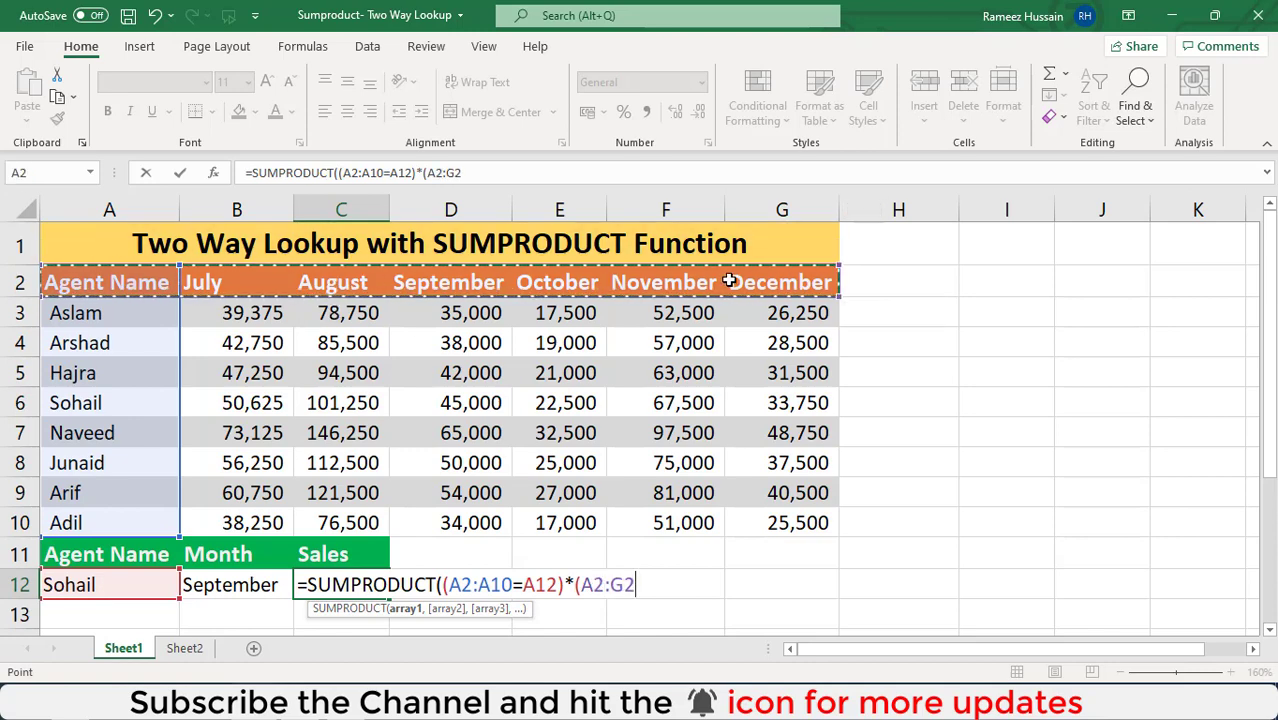
{"action": "type", "text": "="}
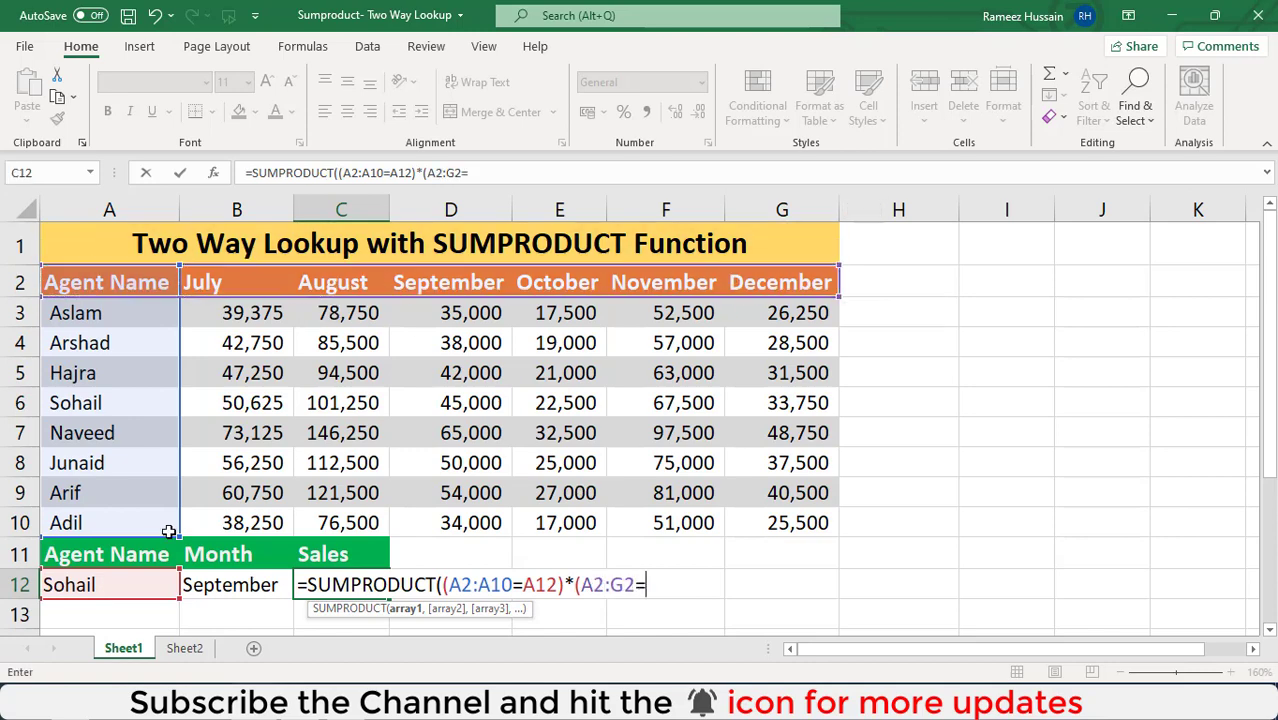
{"action": "left_click", "coordinate": [222, 585]}
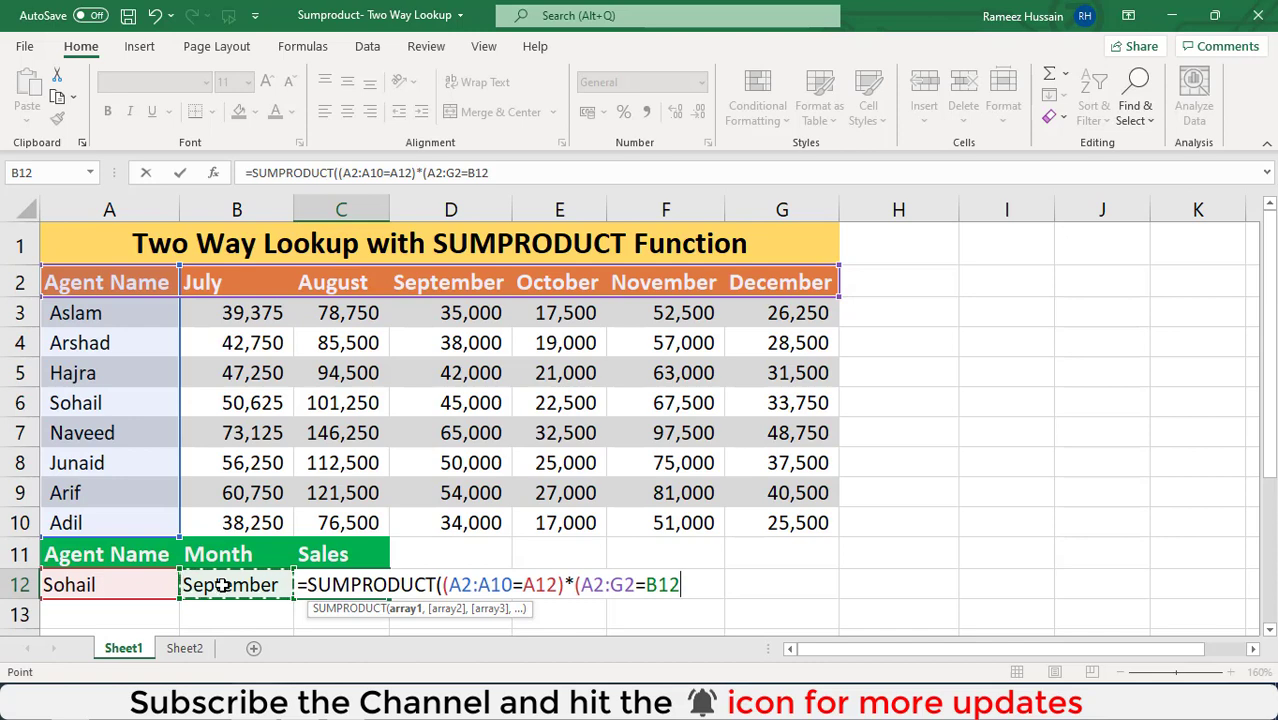
{"action": "type", "text": ")"}
{"action": "type", "text": ","}
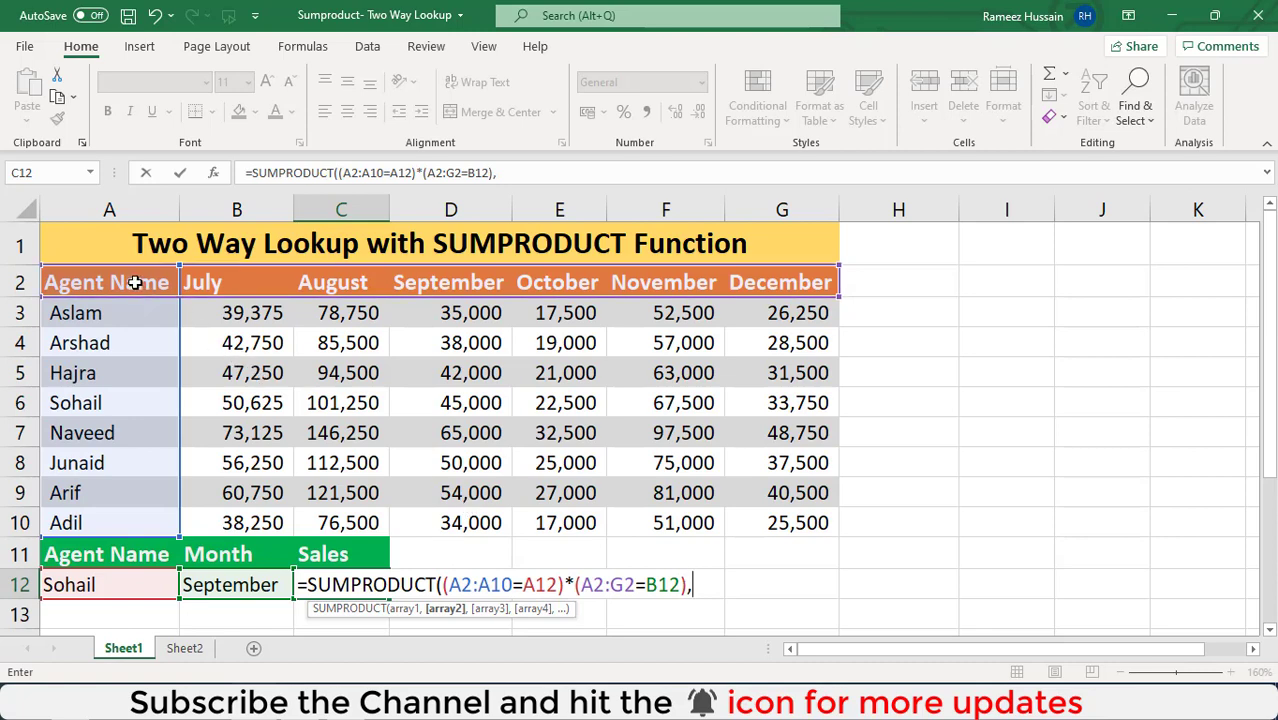
{"action": "left_click_drag", "start_coordinate": [134, 283], "coordinate": [758, 513]}
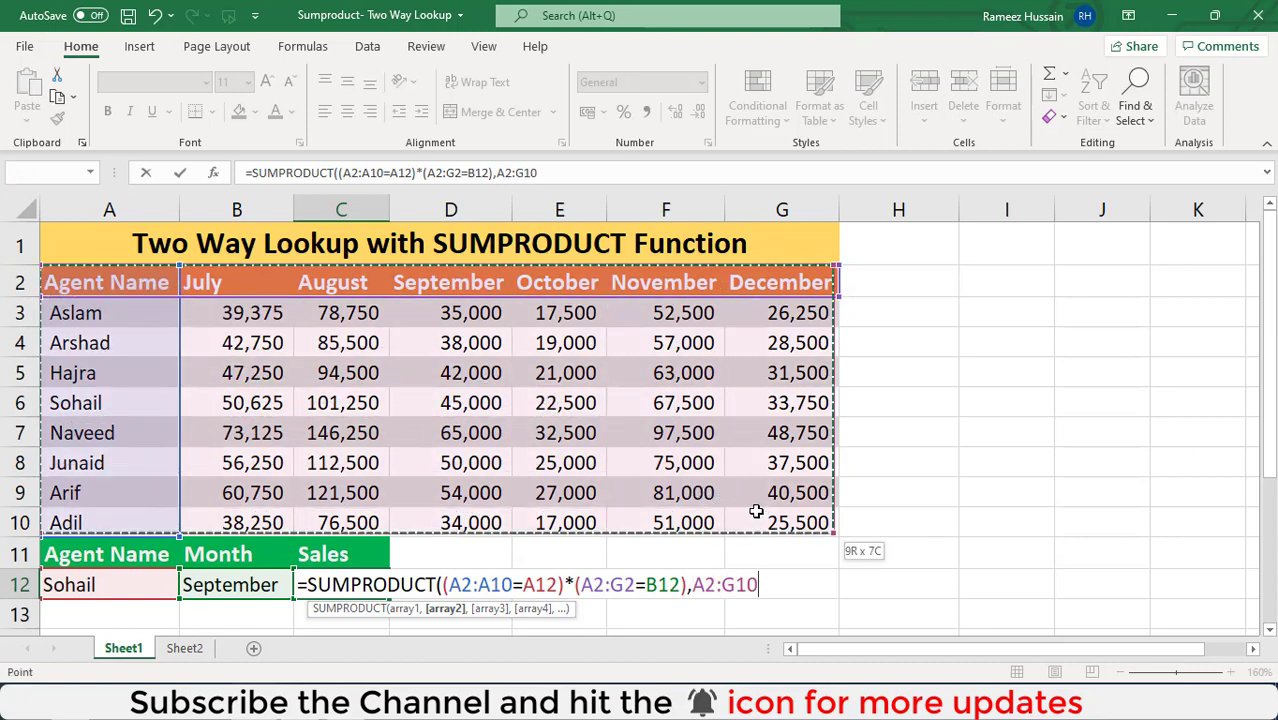
{"action": "type", "text": ")"}
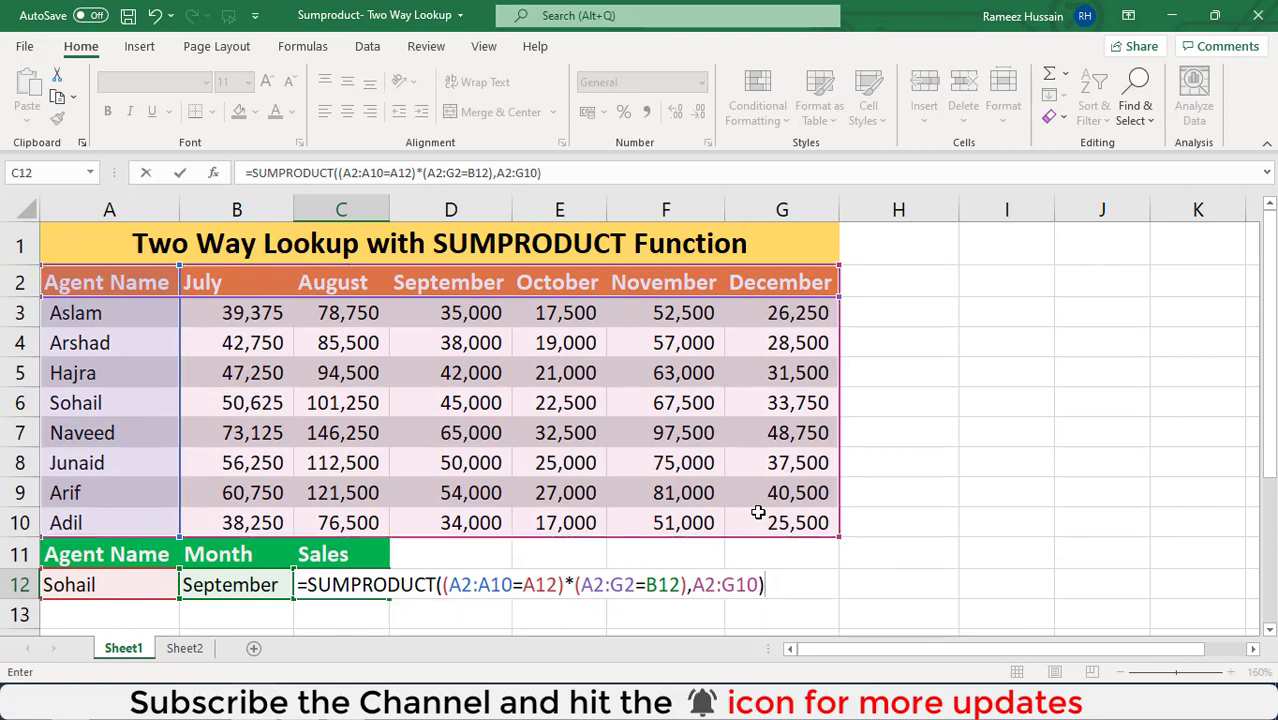
Commit the SUMPRODUCT lookup and test it by entering another agent's name in A12
{"action": "key", "text": "ctrl+Return"}
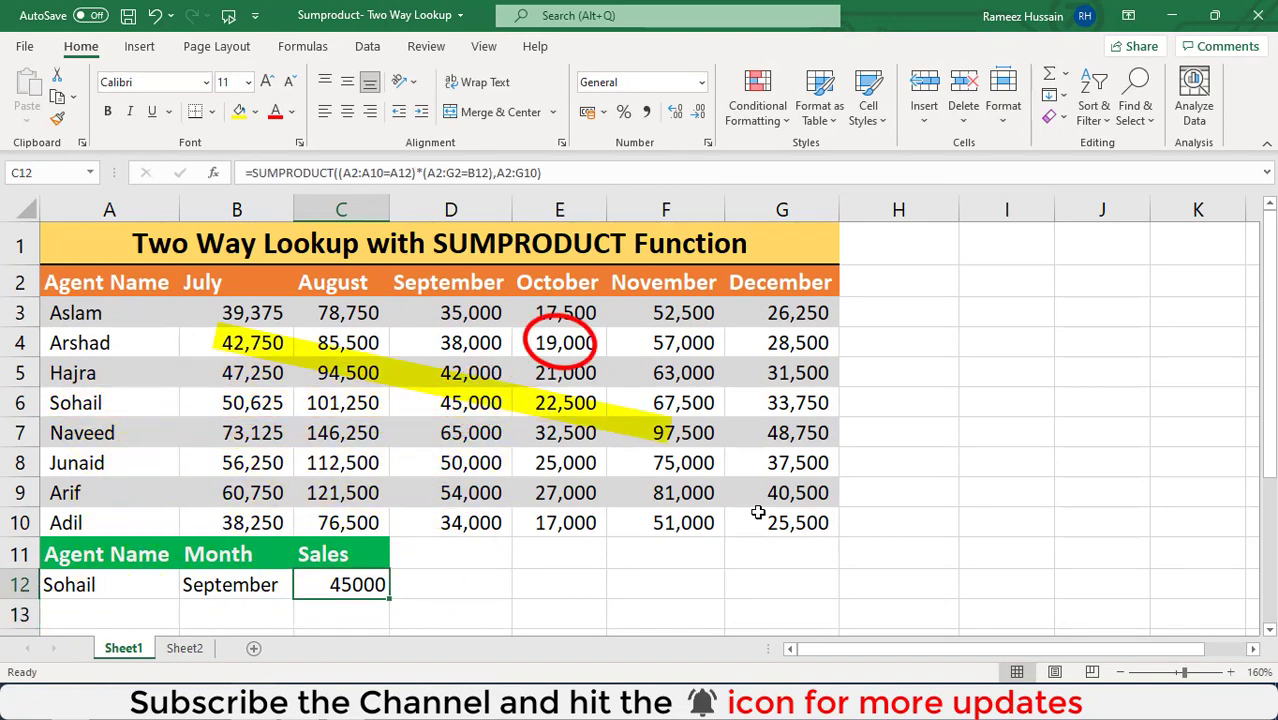
{"action": "key", "text": "Left"}
{"action": "key", "text": "Left"}
{"action": "type", "text": "Naveed"}
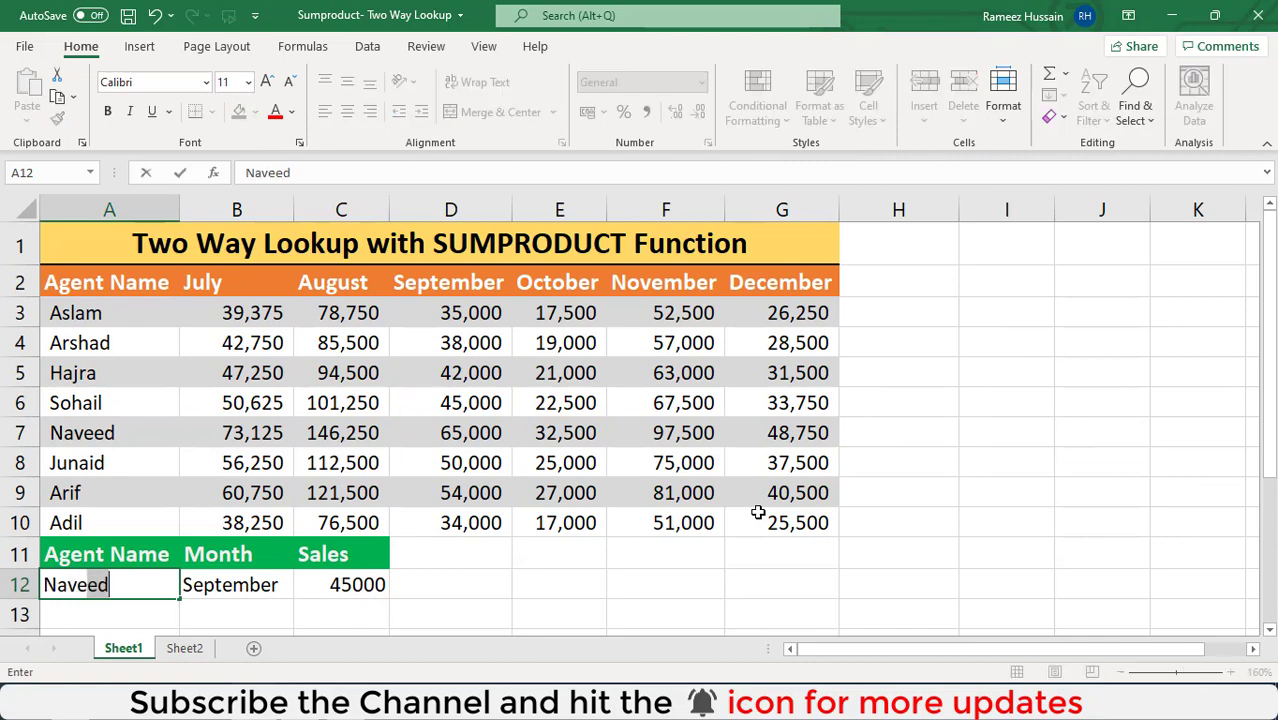
{"action": "key", "text": "Return"}
Change A12 to the fourth-row agent so C12 returns 38000 September sales
{"action": "key", "text": "Up"}
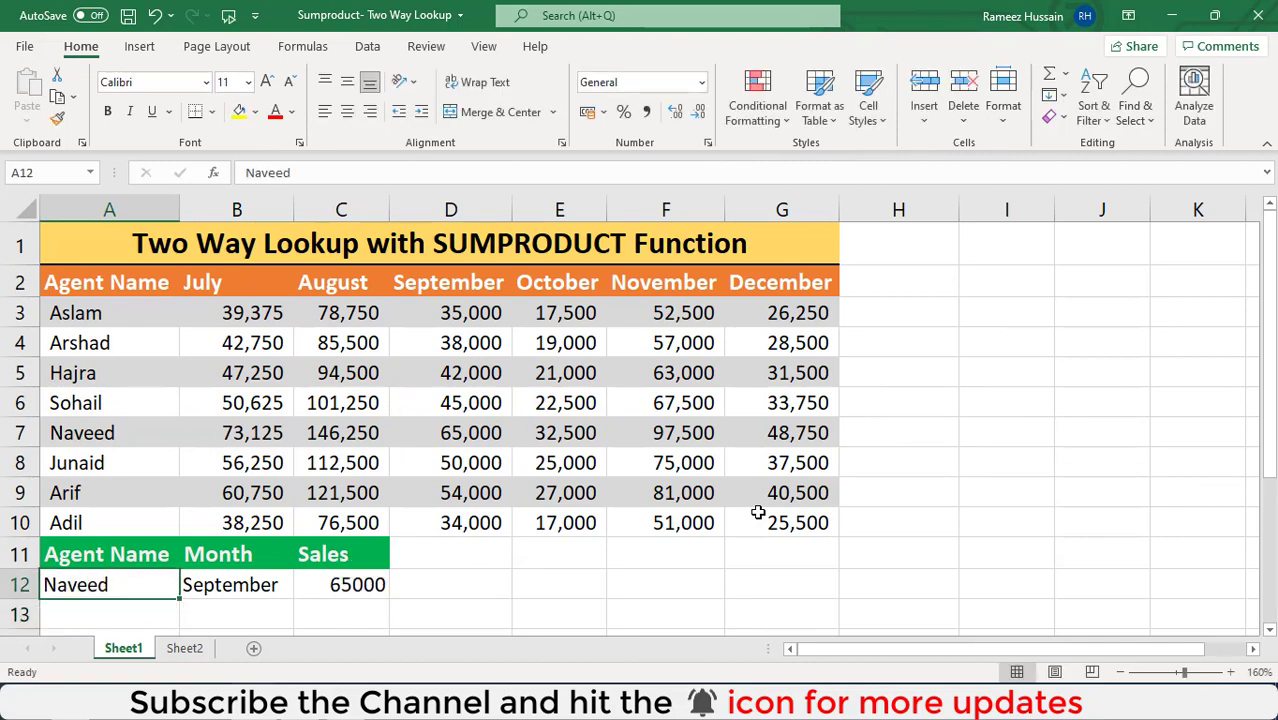
{"action": "type", "text": "Arshad"}
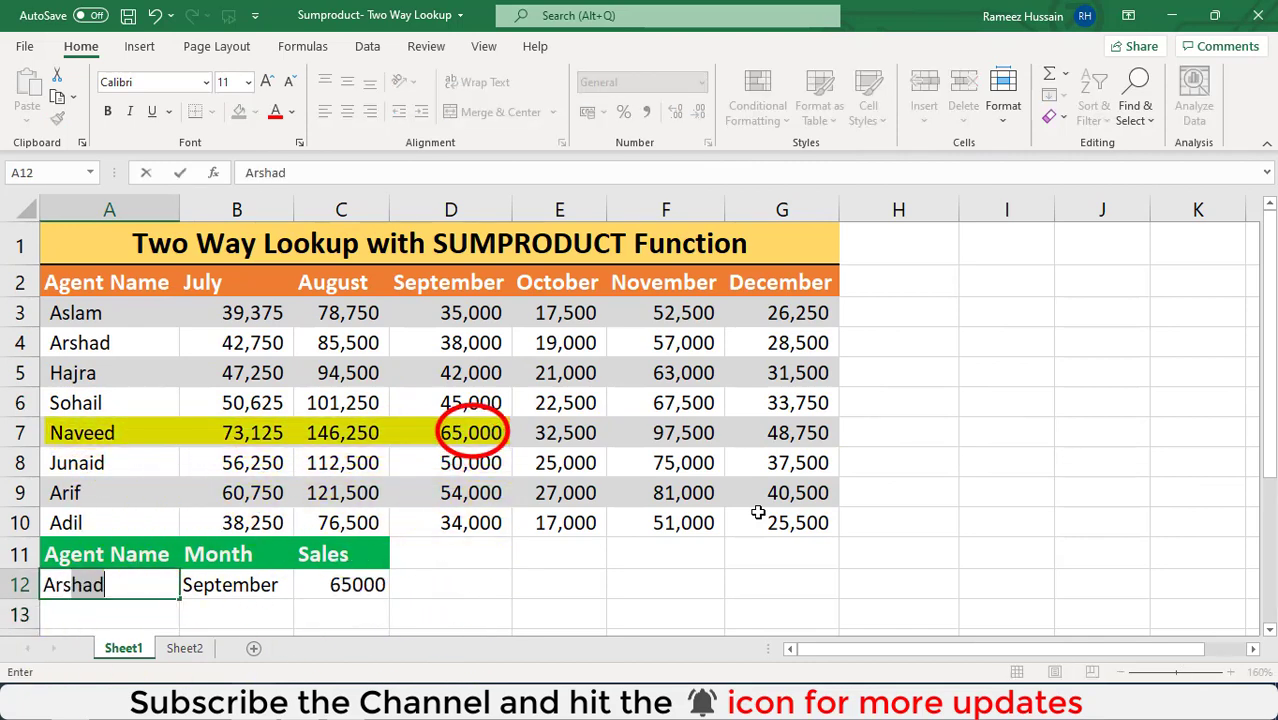
{"action": "key", "text": "ctrl+Return"}
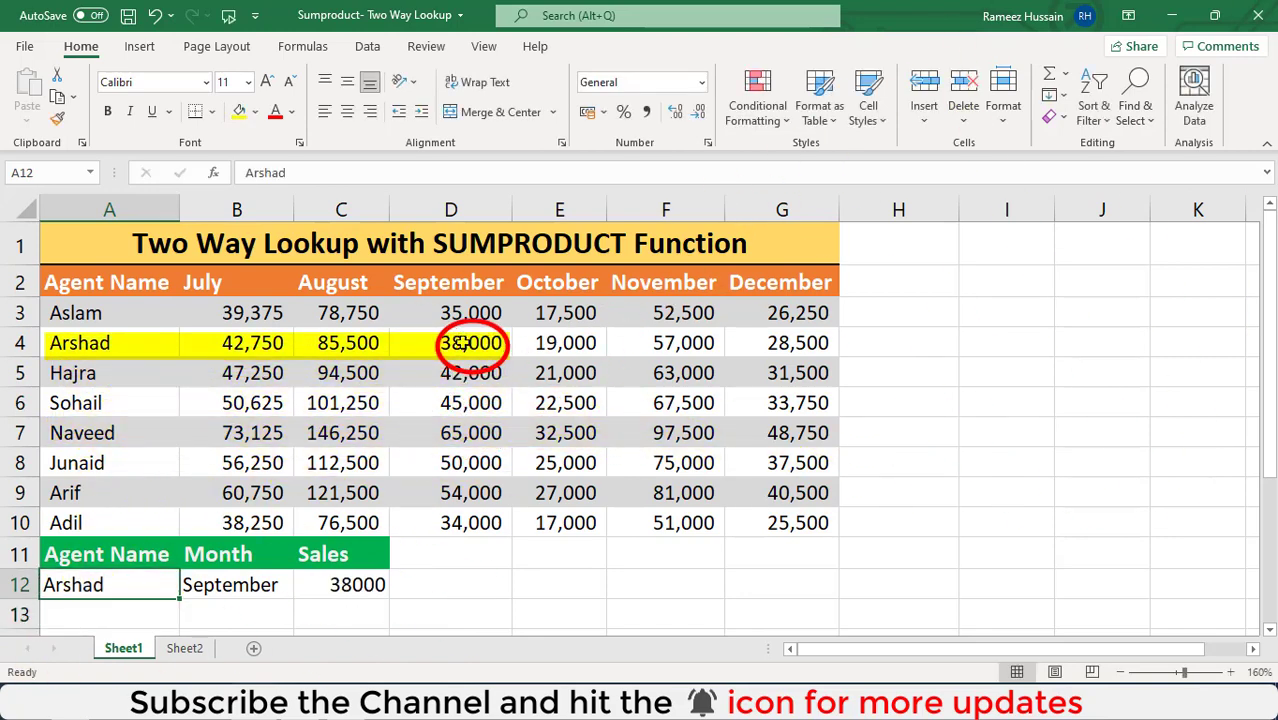
{"action": "double_click", "coordinate": [318, 586]}
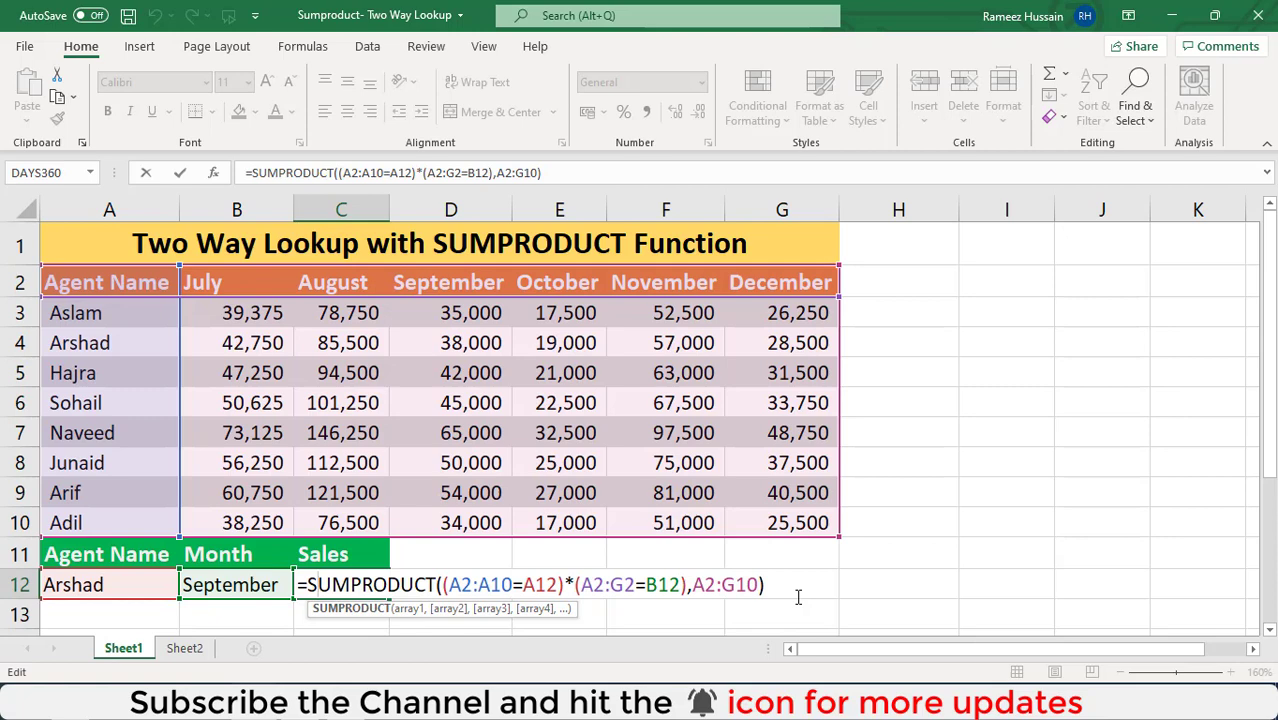
{"action": "key", "text": "ctrl+Return"}
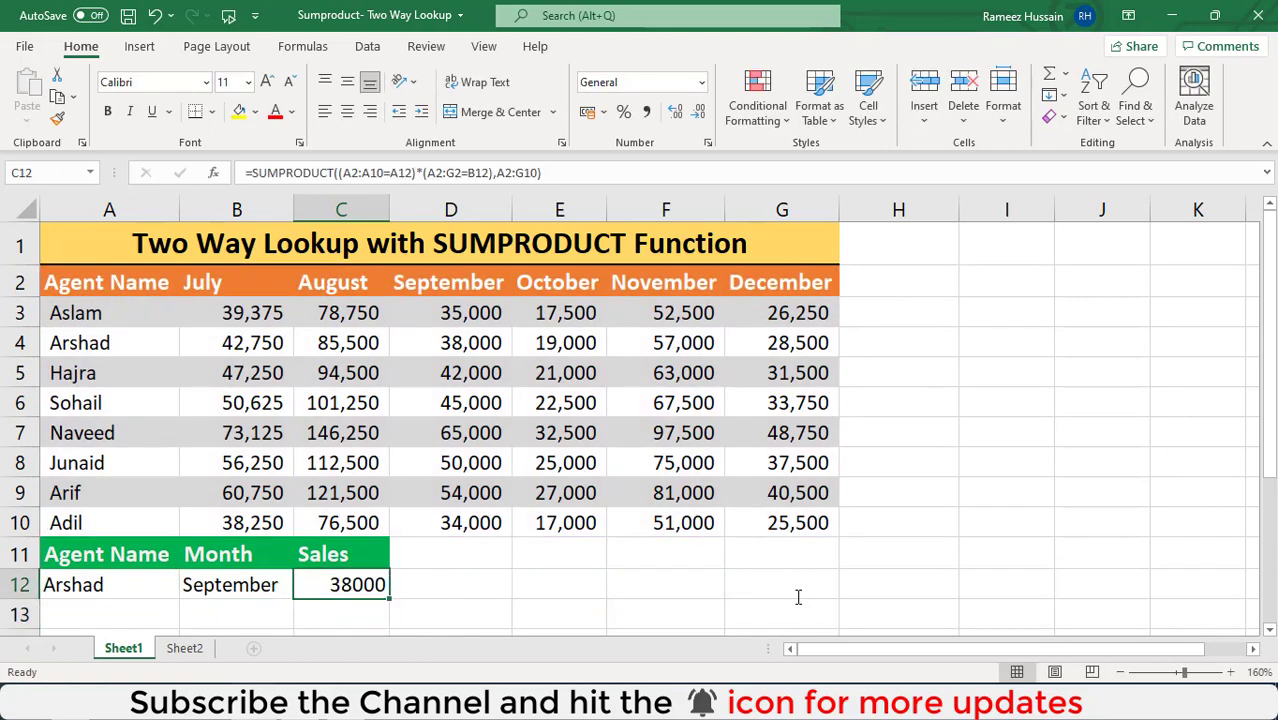